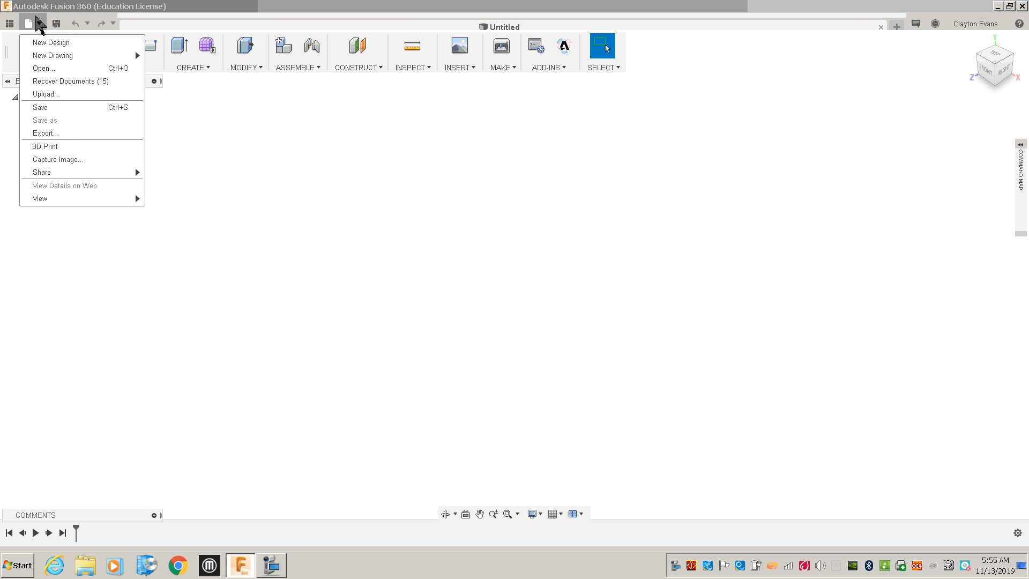
# Save the design as "Rotation Tutorial" in the Geometric Jewelry folder and expand its document settings.
pyautogui.click(40, 106)
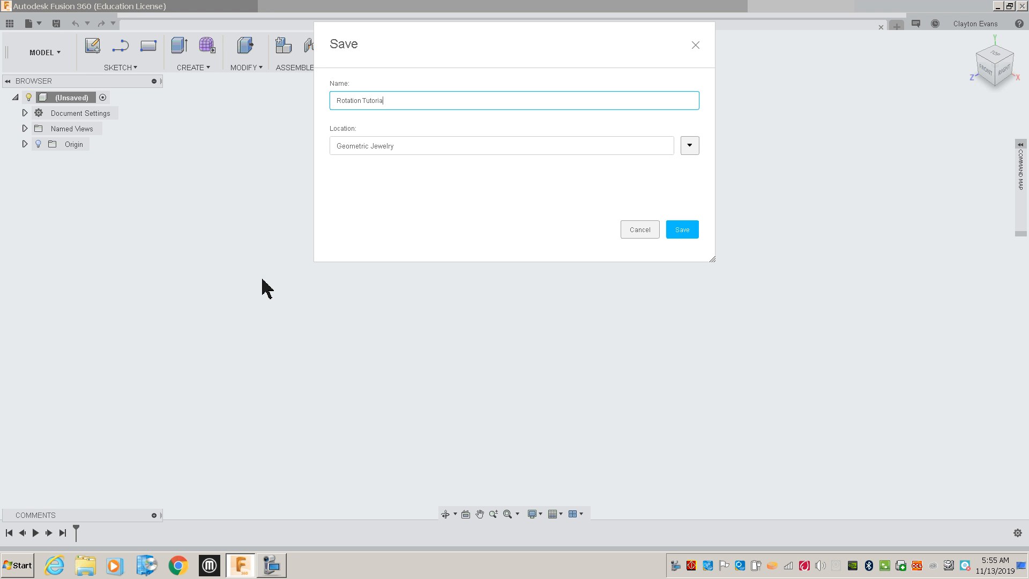
pyautogui.click(681, 232)
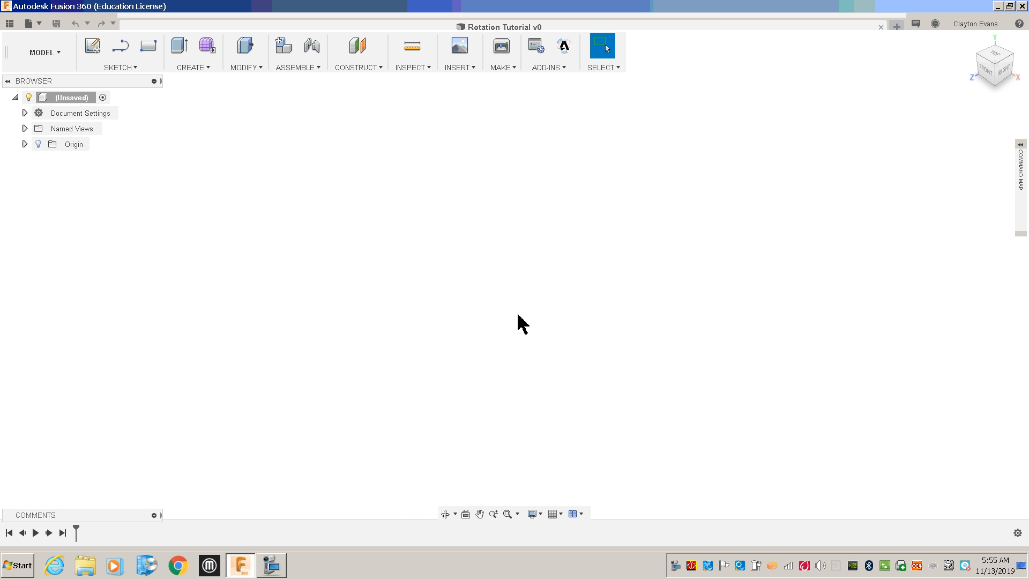
pyautogui.click(25, 113)
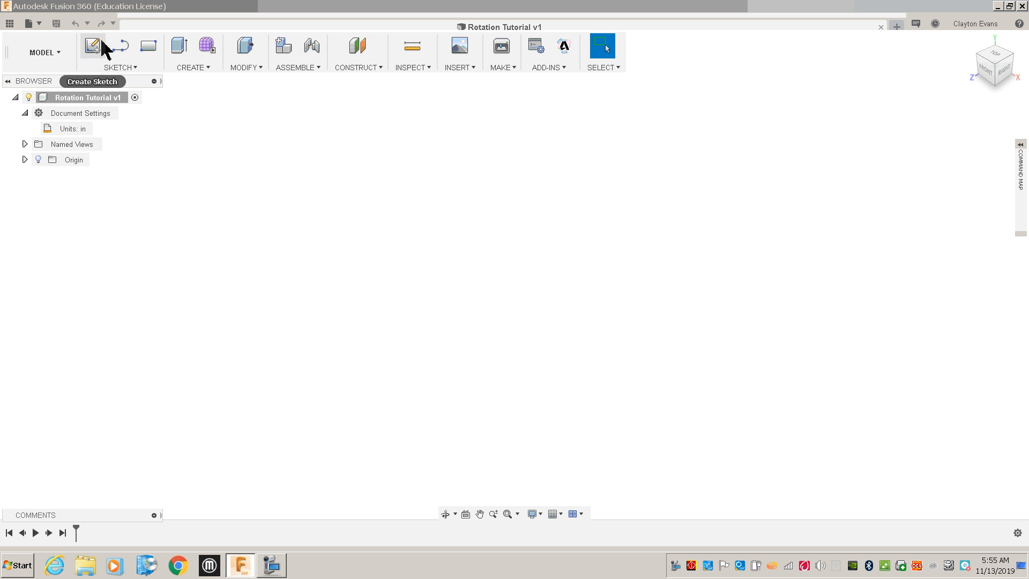
# Start a sketch on the front plane and draw a 2 in by 2 in center rectangle at the origin.
pyautogui.click(99, 45)
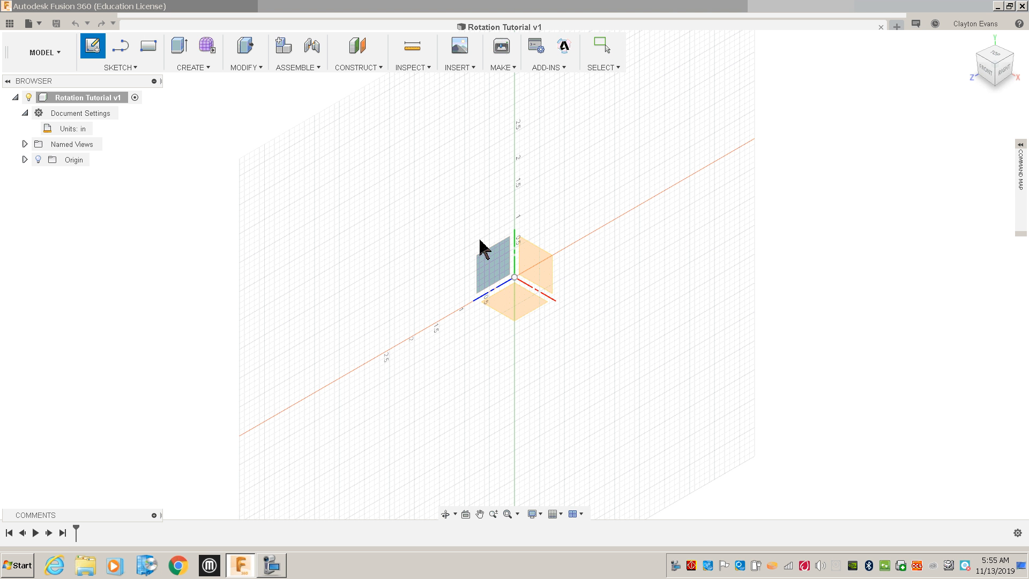
pyautogui.click(531, 272)
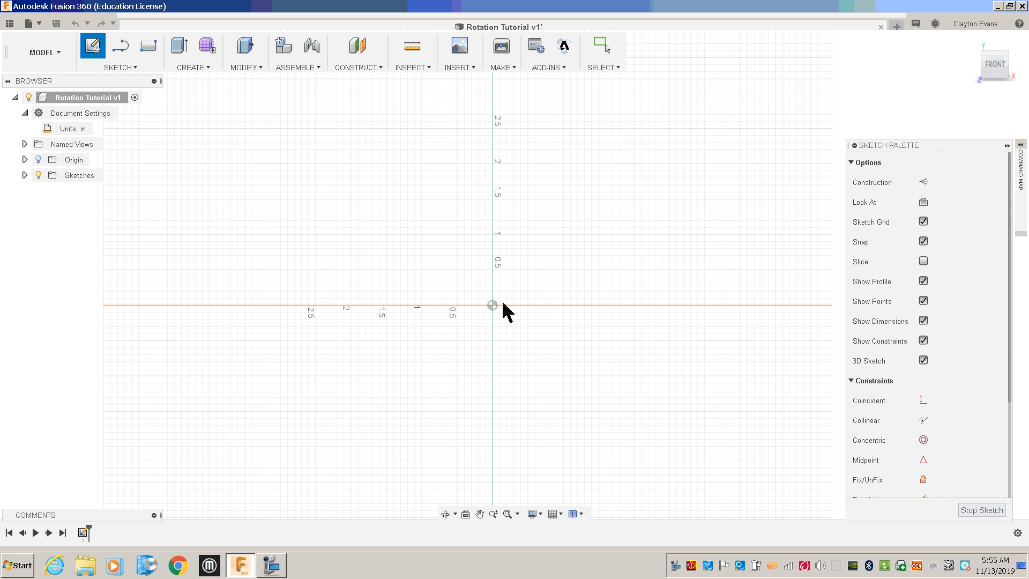
pyautogui.click(134, 68)
pyautogui.moveTo(160, 134)
pyautogui.moveTo(164, 113)
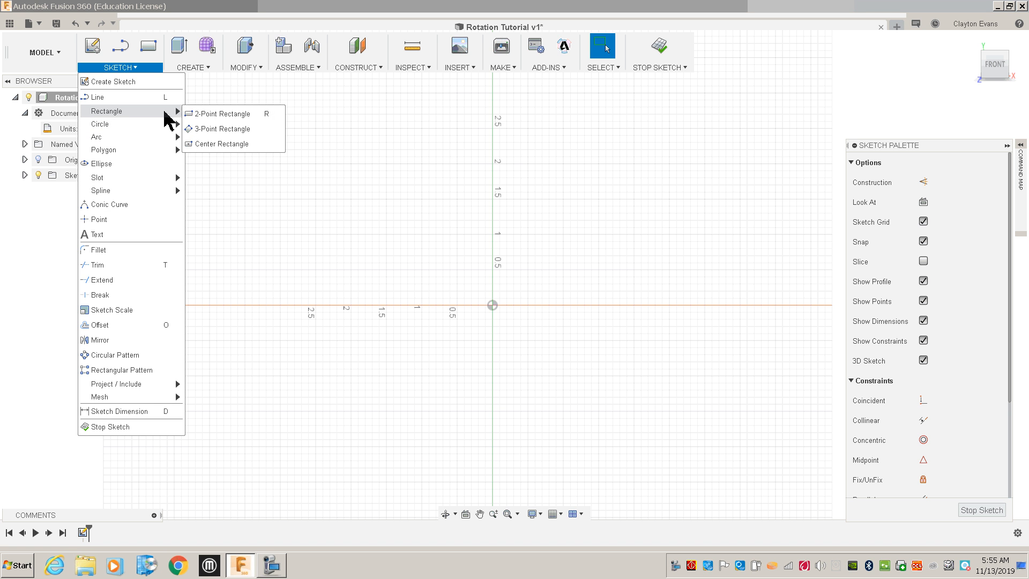
pyautogui.click(220, 145)
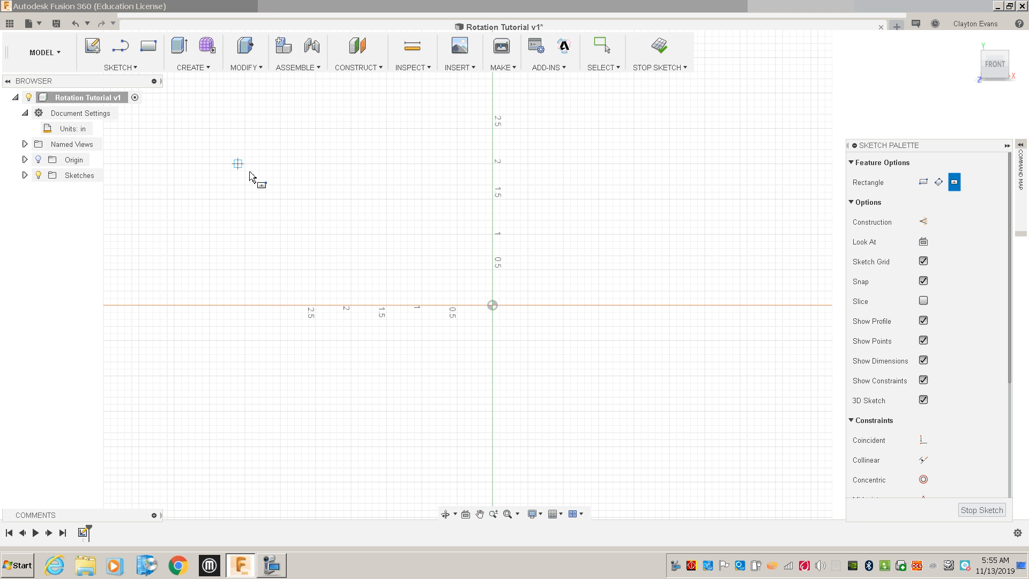
pyautogui.click(493, 305)
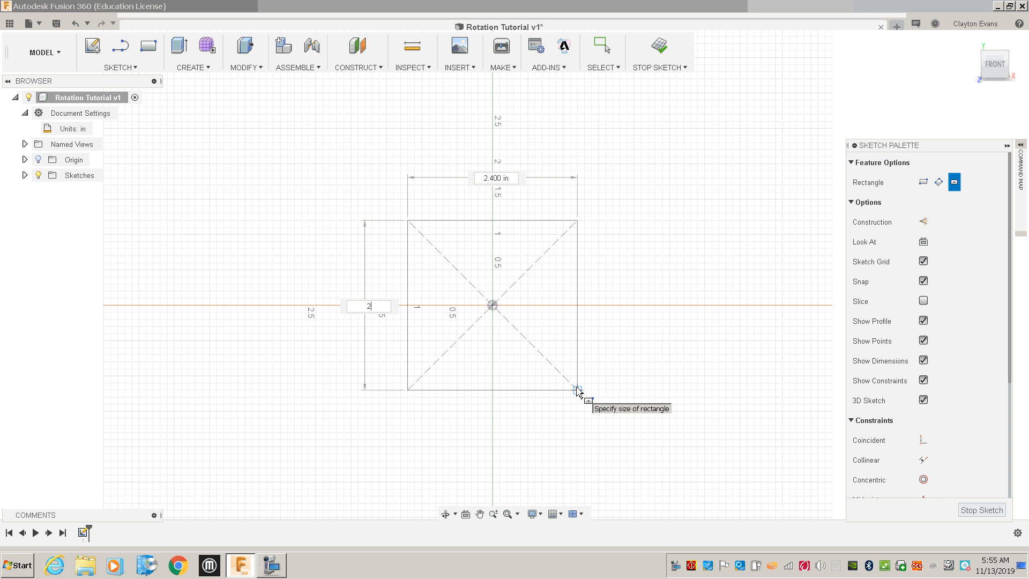
pyautogui.write('2')
pyautogui.press('Tab')
pyautogui.press('Tab')
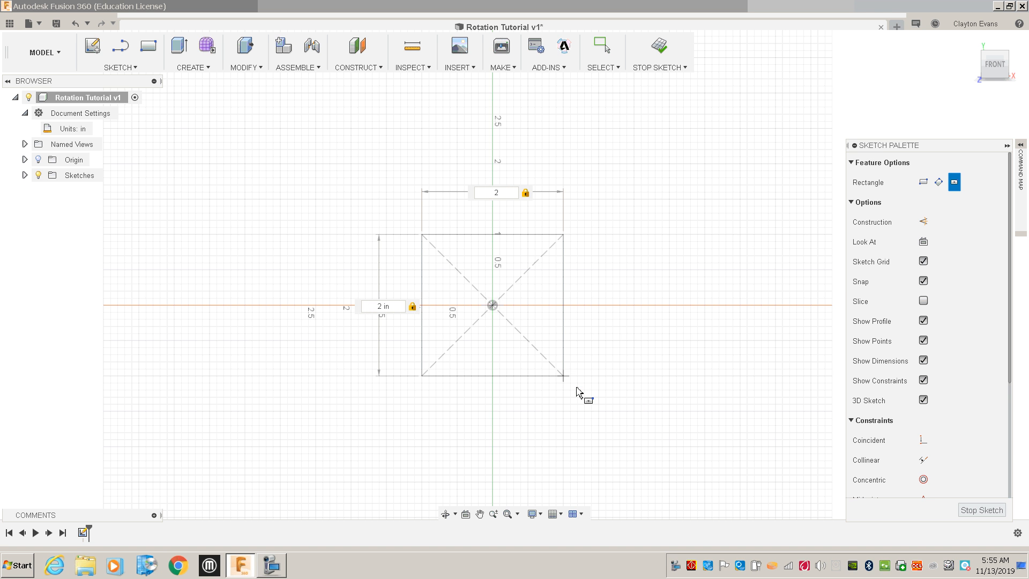
pyautogui.press('Return')
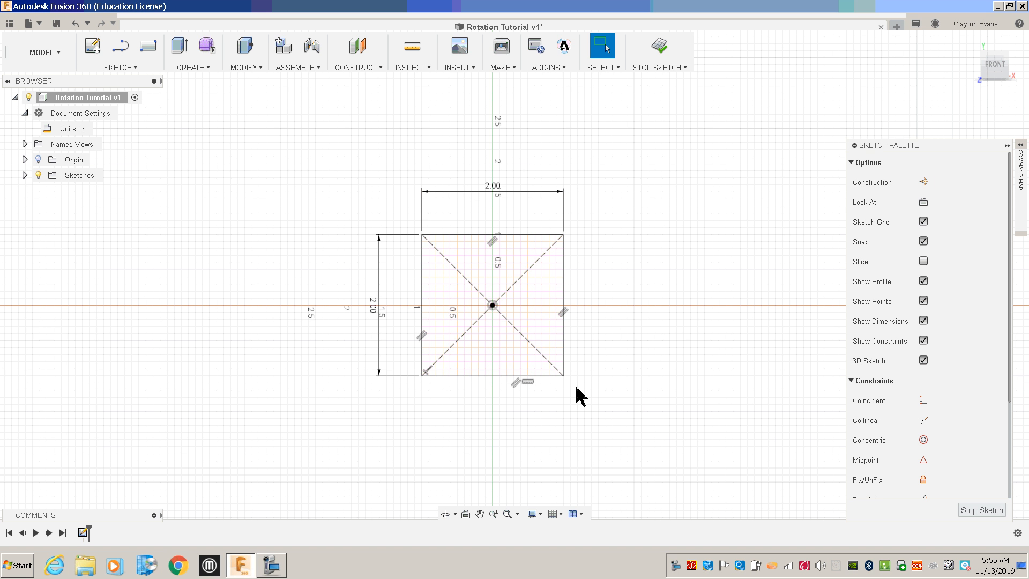
# Convert all of the square's lines into construction geometry.
pyautogui.moveTo(370, 177)
pyautogui.mouseDown()
pyautogui.moveTo(467, 289)
pyautogui.moveTo(643, 455)
pyautogui.mouseUp()
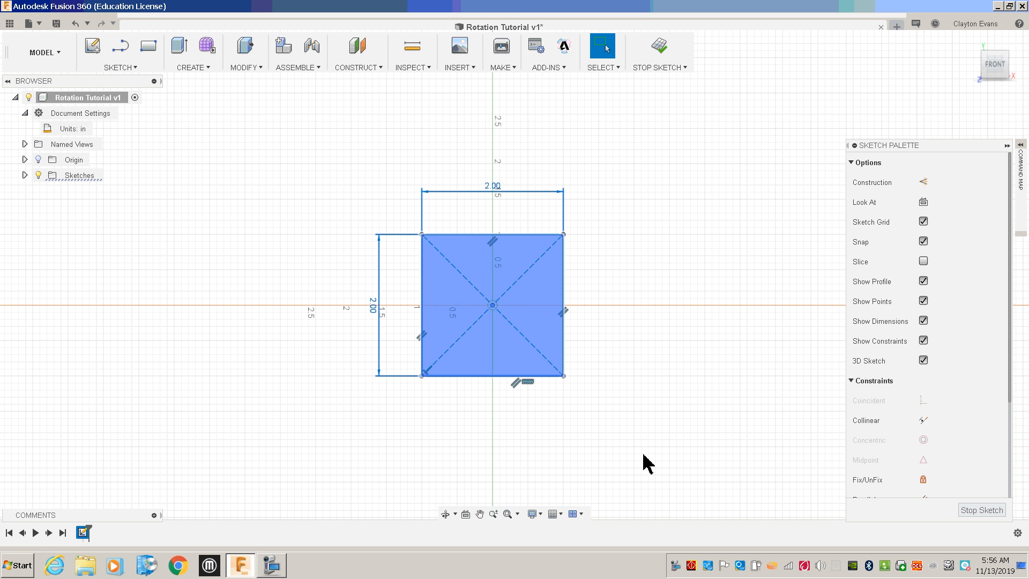
pyautogui.click(923, 182)
pyautogui.click(450, 293)
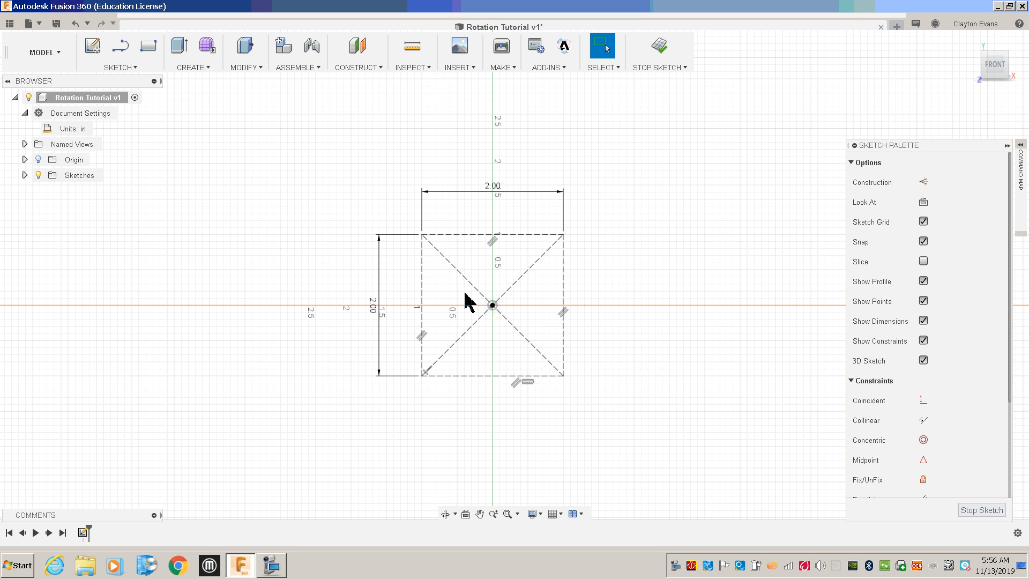
# Draw a center-diameter circle about 0.7 in across in the square's upper-left area.
pyautogui.scroll(-1, 469, 304)
pyautogui.scroll(3, 505, 294)
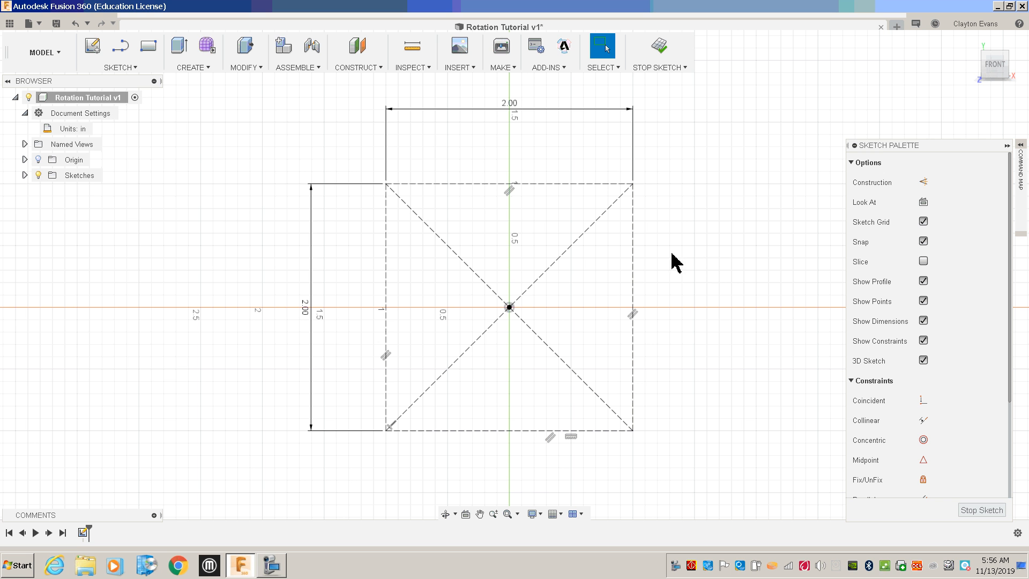
pyautogui.click(122, 68)
pyautogui.moveTo(142, 130)
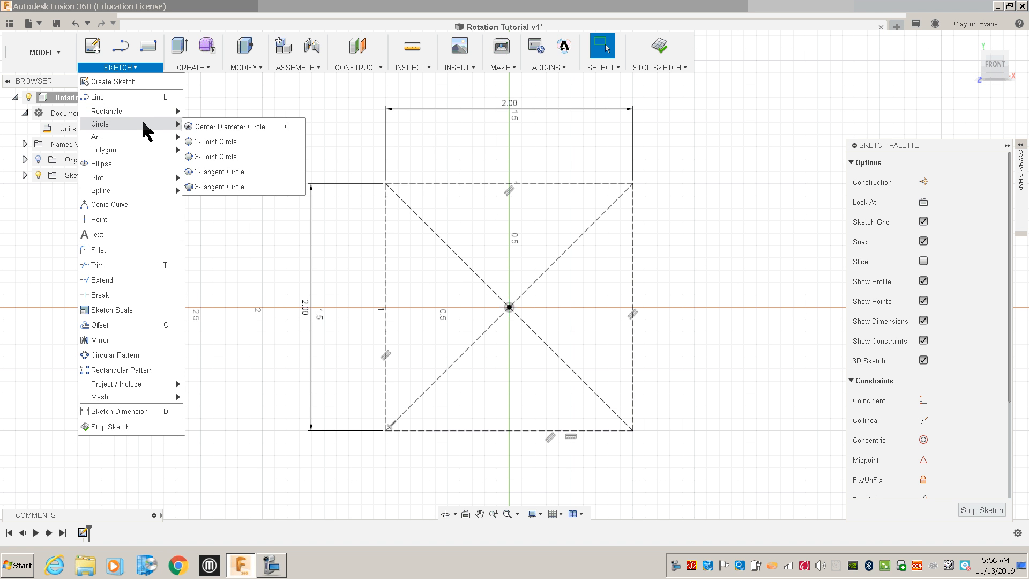
pyautogui.click(208, 130)
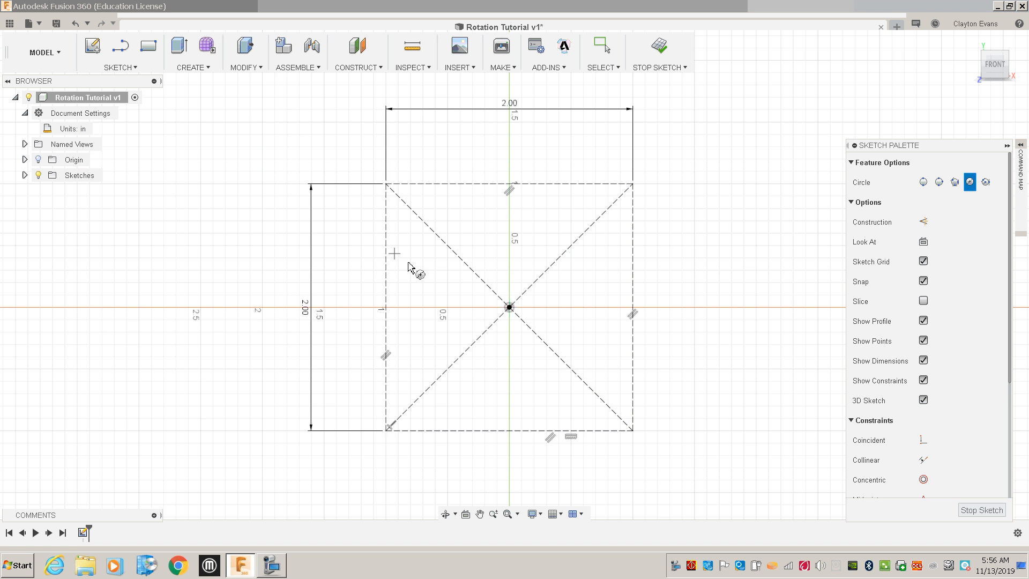
pyautogui.click(435, 283)
pyautogui.click(411, 248)
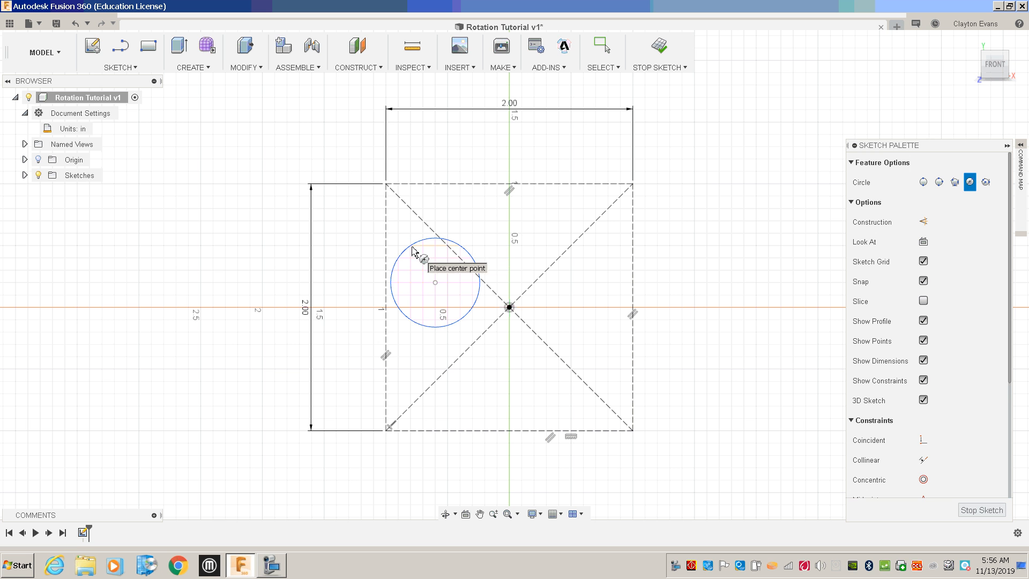
pyautogui.press('Escape')
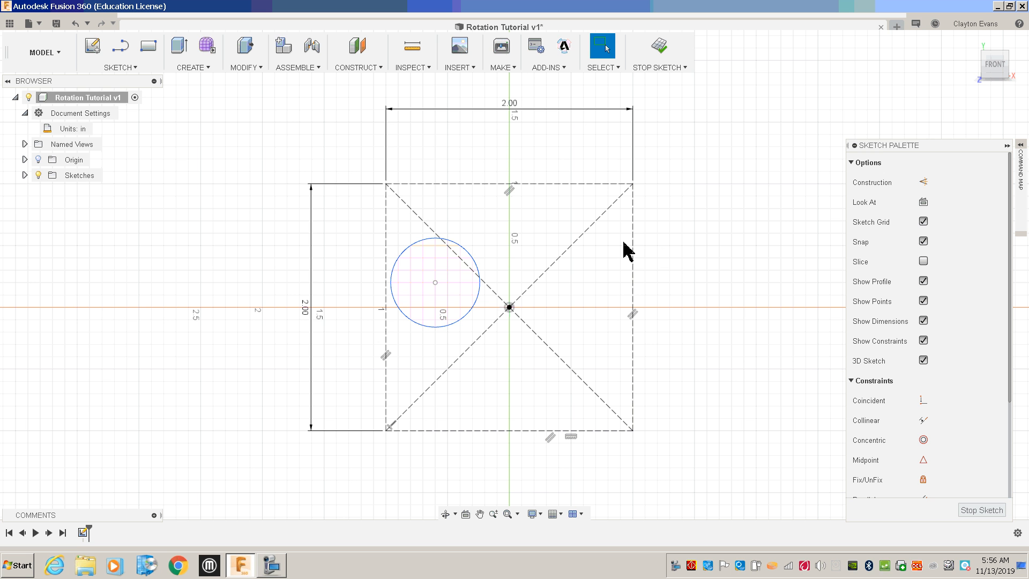
# Open Move/Copy on the circle, switch to the Rotate type and enable Create Copy.
pyautogui.rightClick(474, 262)
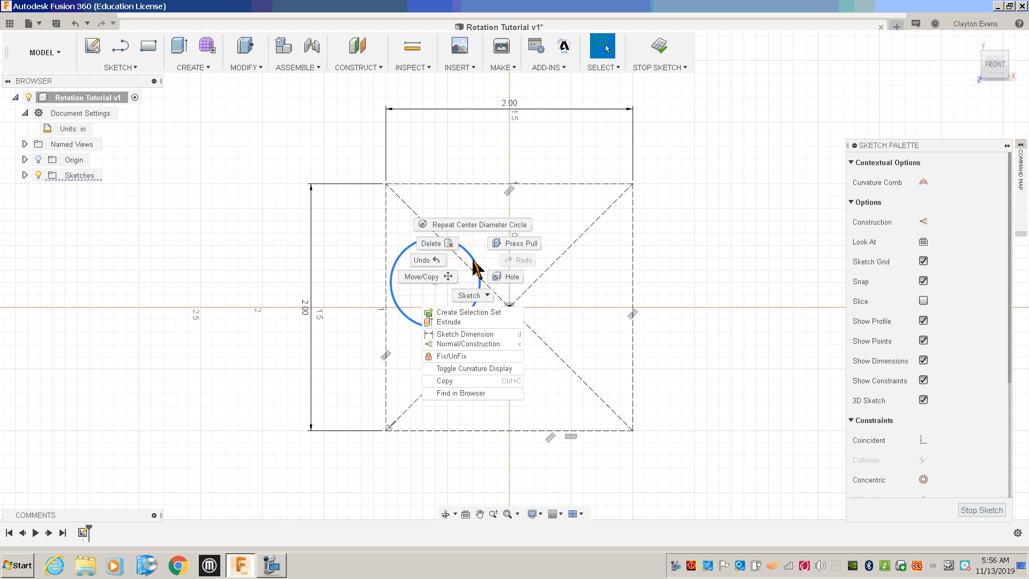
pyautogui.click(453, 287)
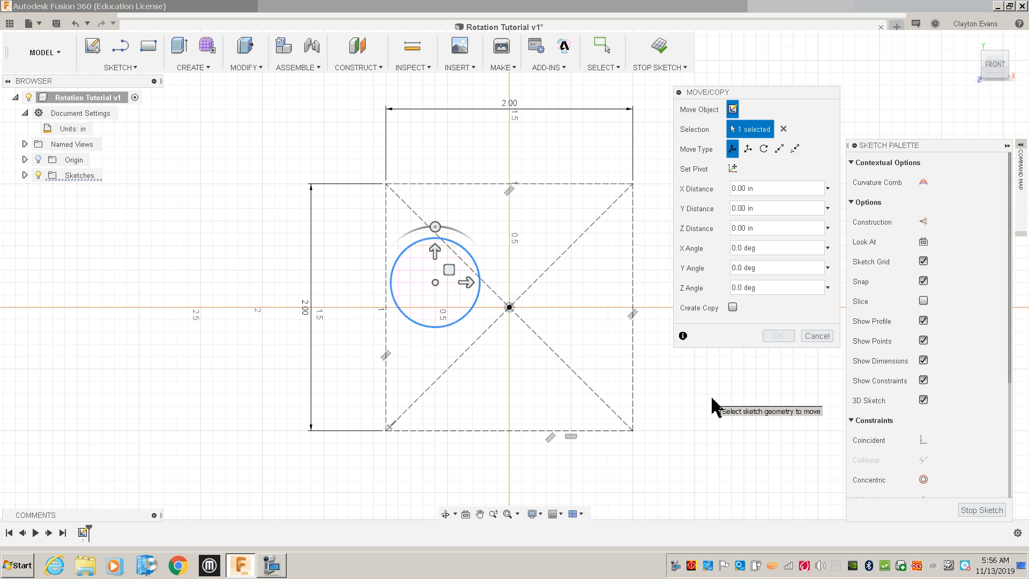
pyautogui.click(764, 149)
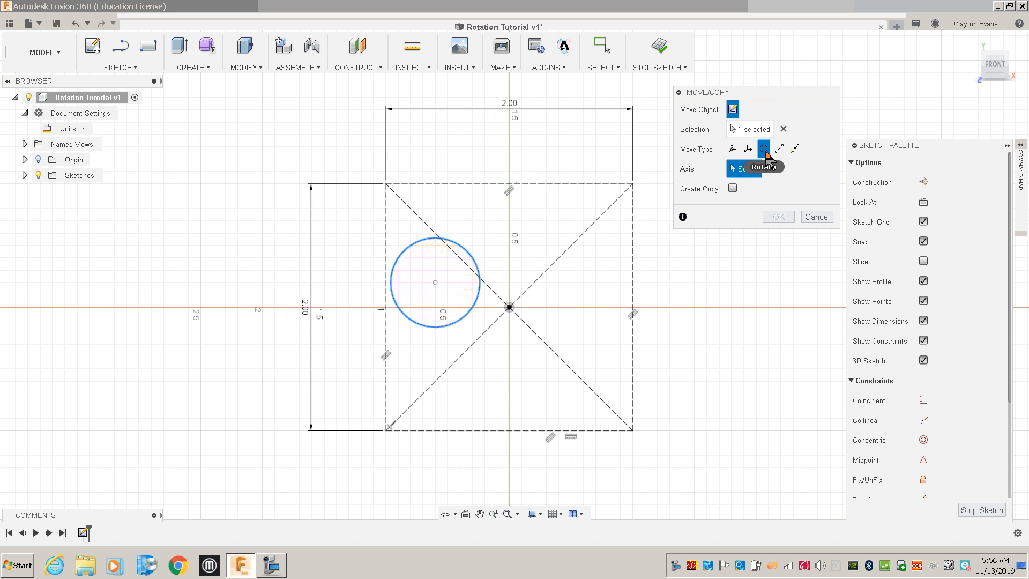
pyautogui.click(732, 188)
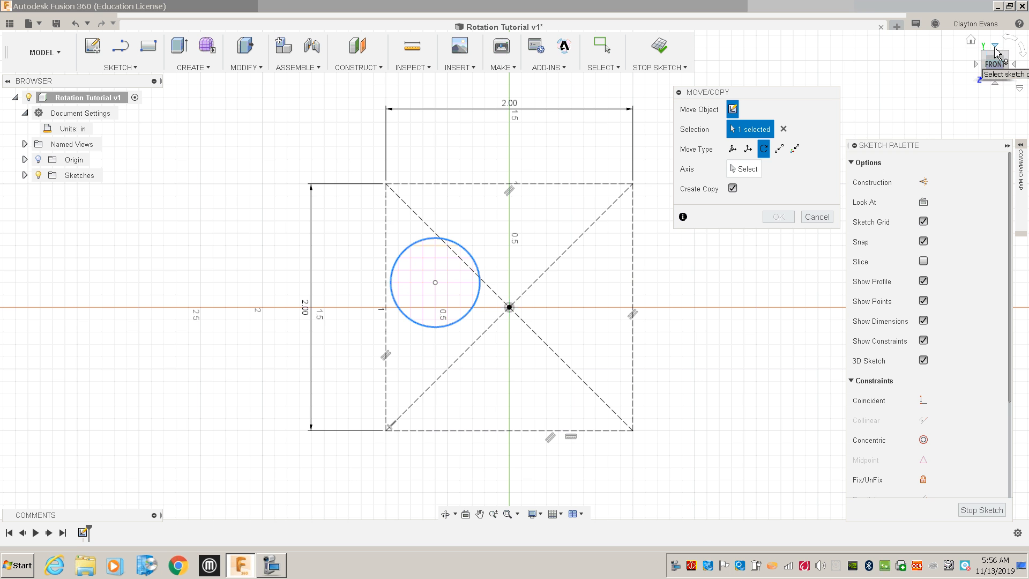
# Turn on the origin's visibility to expose its axes.
pyautogui.moveTo(990, 70)
pyautogui.mouseDown()
pyautogui.moveTo(962, 7)
pyautogui.moveTo(987, 1)
pyautogui.mouseUp()
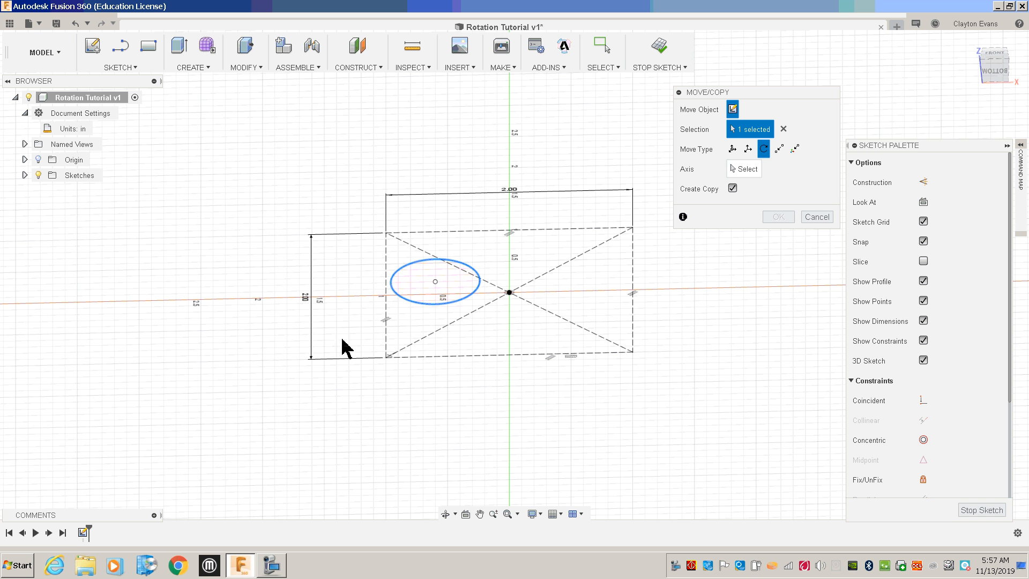
pyautogui.click(38, 159)
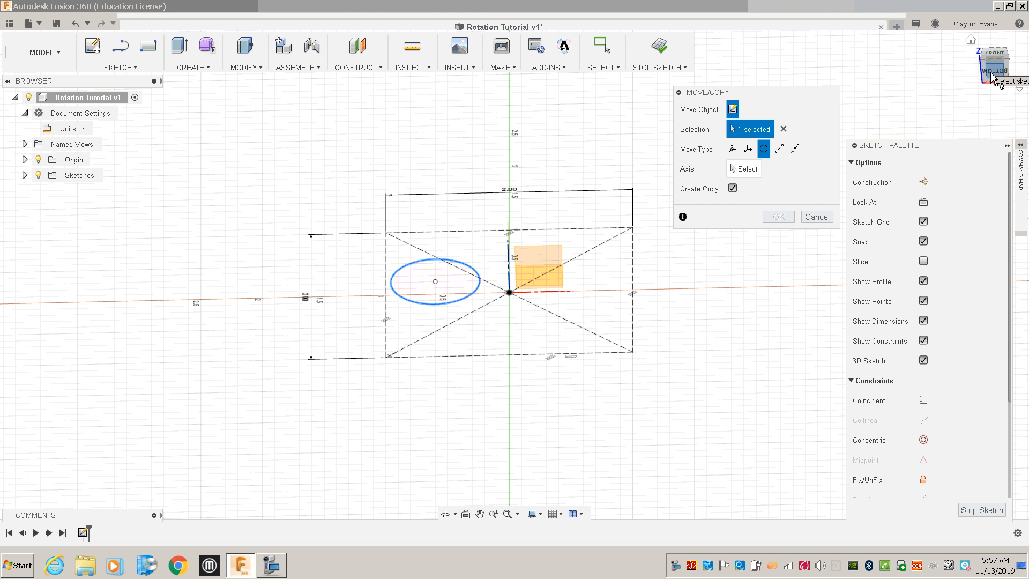
pyautogui.moveTo(993, 75)
pyautogui.mouseDown()
pyautogui.moveTo(981, 69)
pyautogui.moveTo(978, 99)
pyautogui.mouseUp()
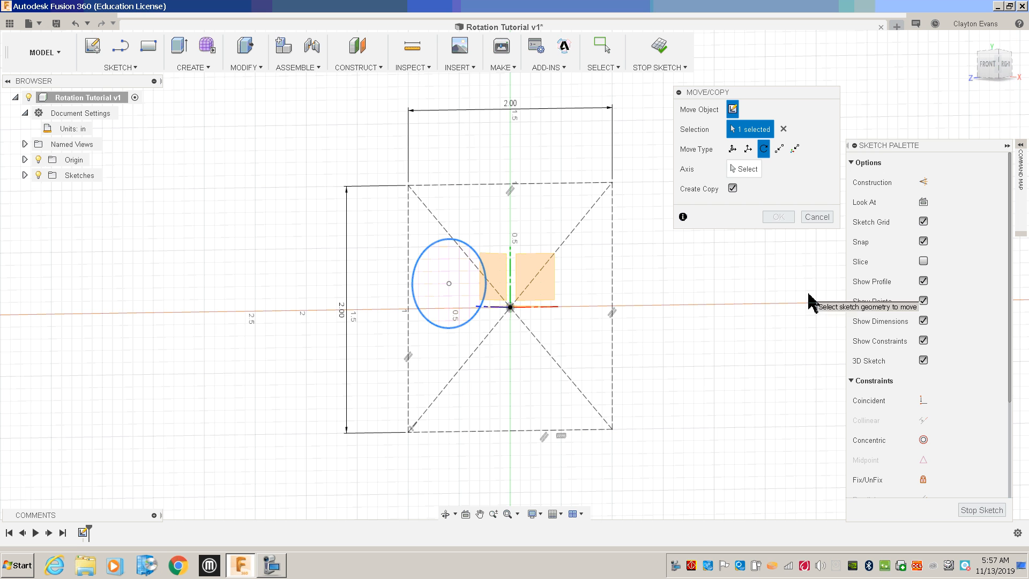
# Try rotating a copy of the circle about the origin's Z axis at 90 and 95 degrees, then cancel.
pyautogui.click(742, 170)
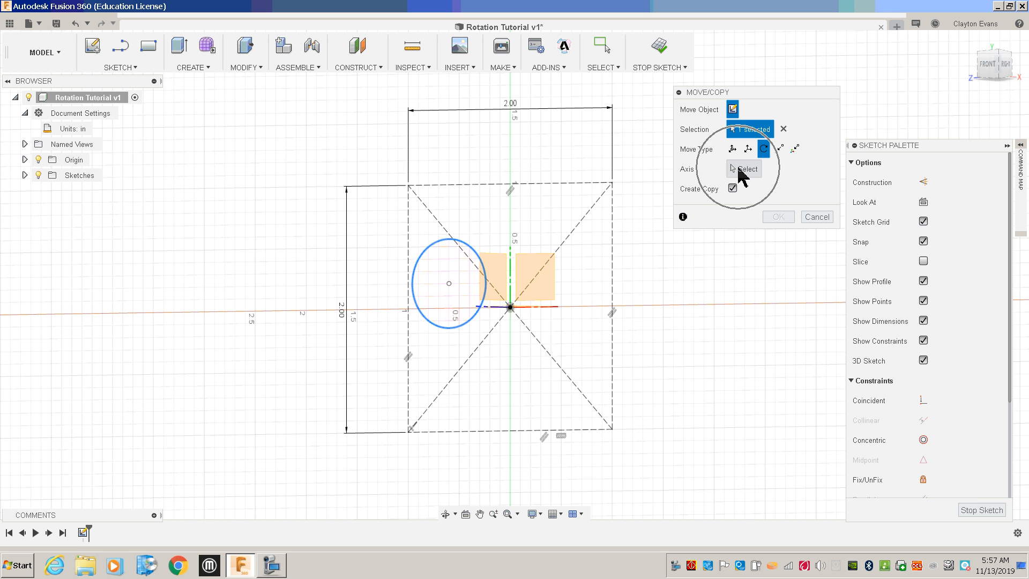
pyautogui.click(494, 308)
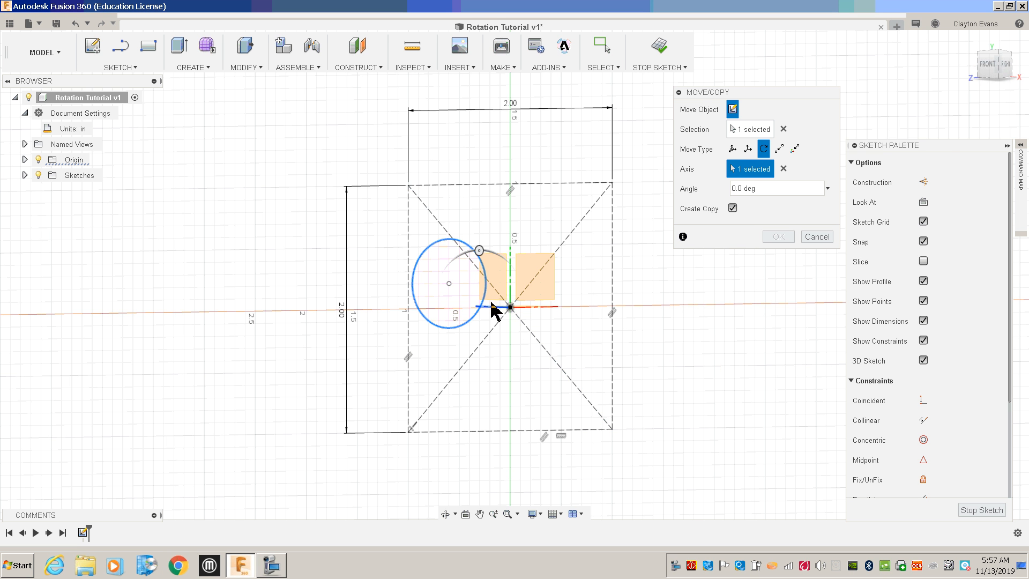
pyautogui.click(989, 67)
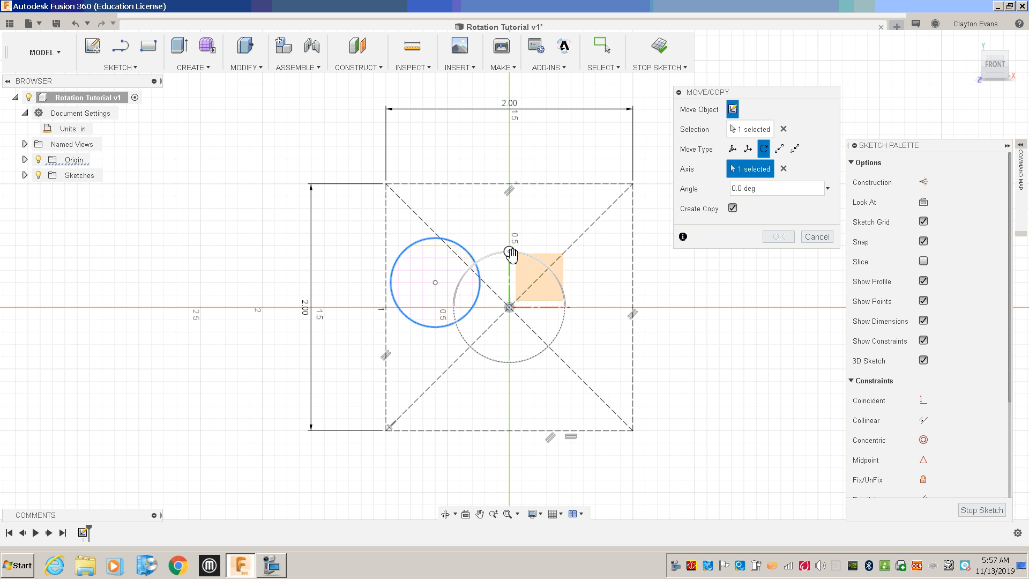
pyautogui.moveTo(511, 254); pyautogui.dragTo(509, 365)
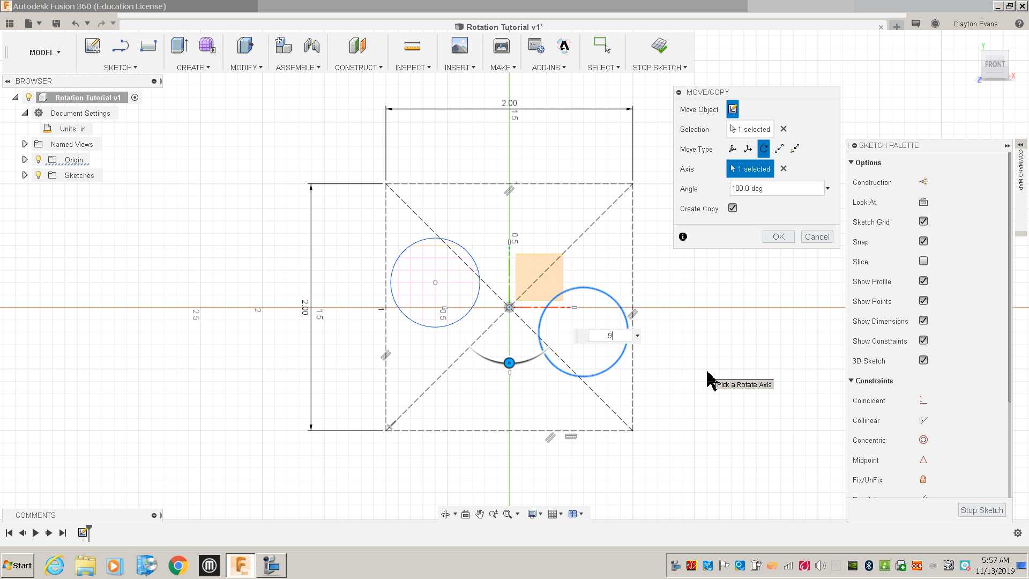
pyautogui.press('Return')
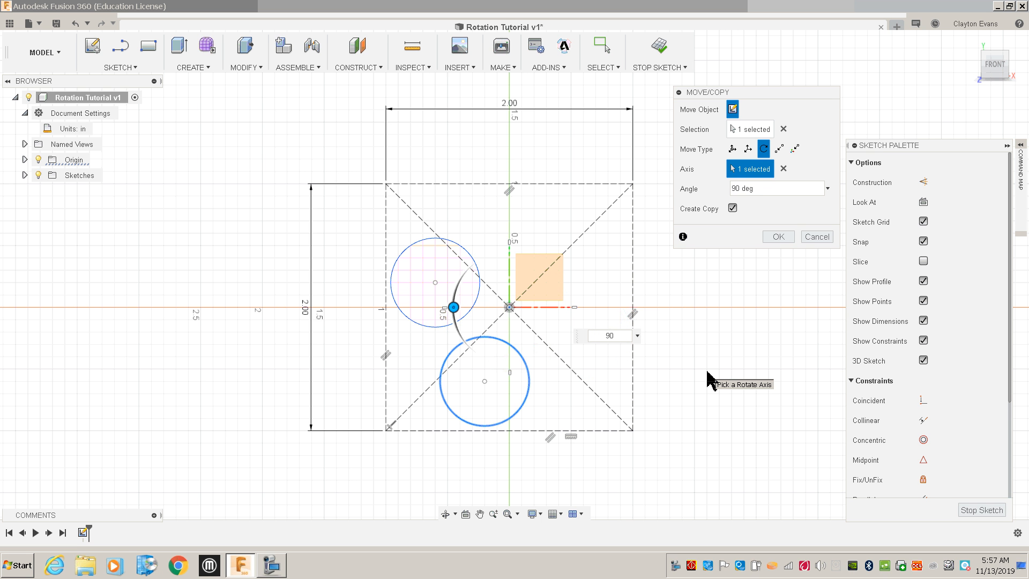
pyautogui.write('95')
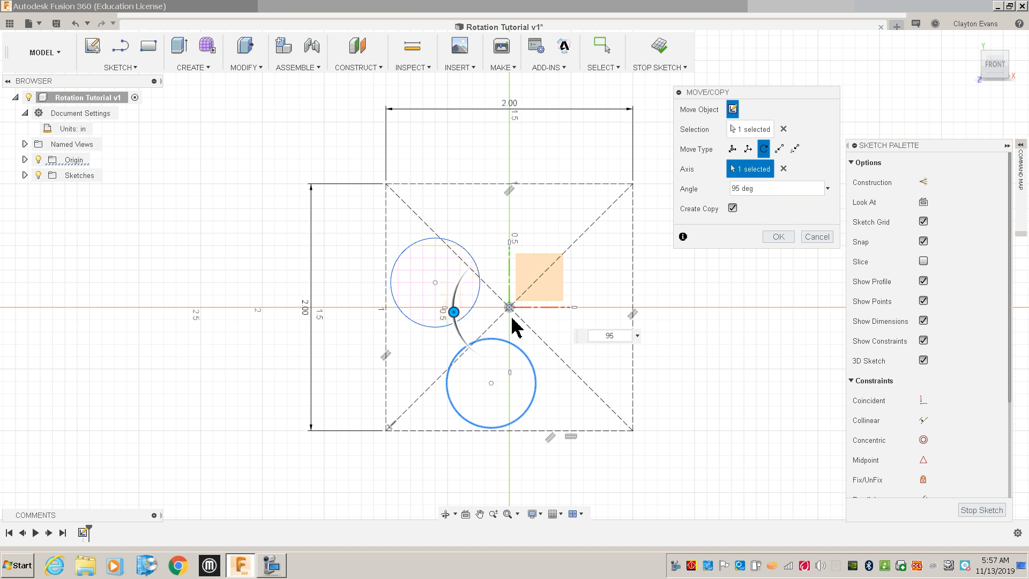
pyautogui.moveTo(454, 313); pyautogui.dragTo(478, 354)
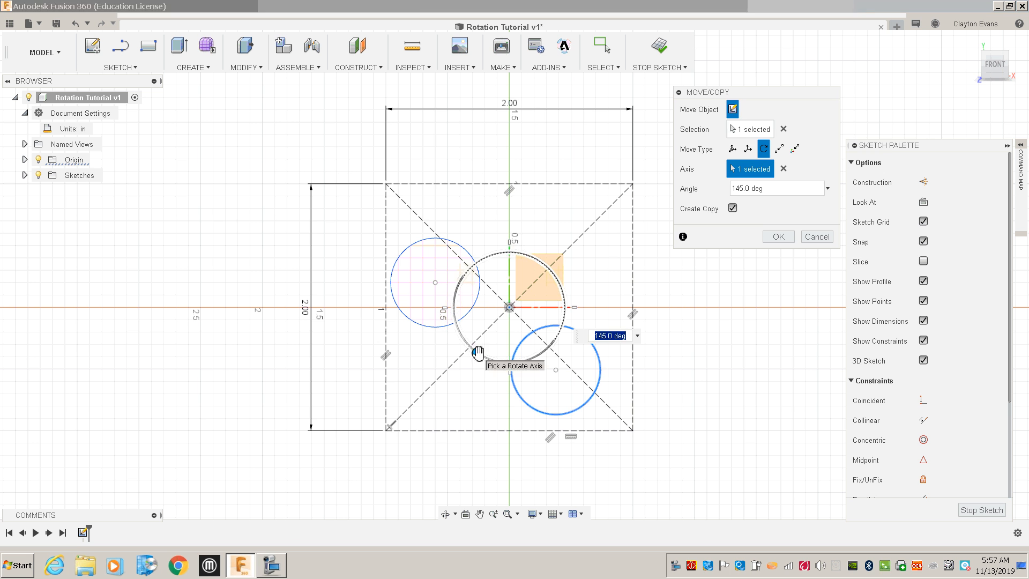
pyautogui.click(820, 237)
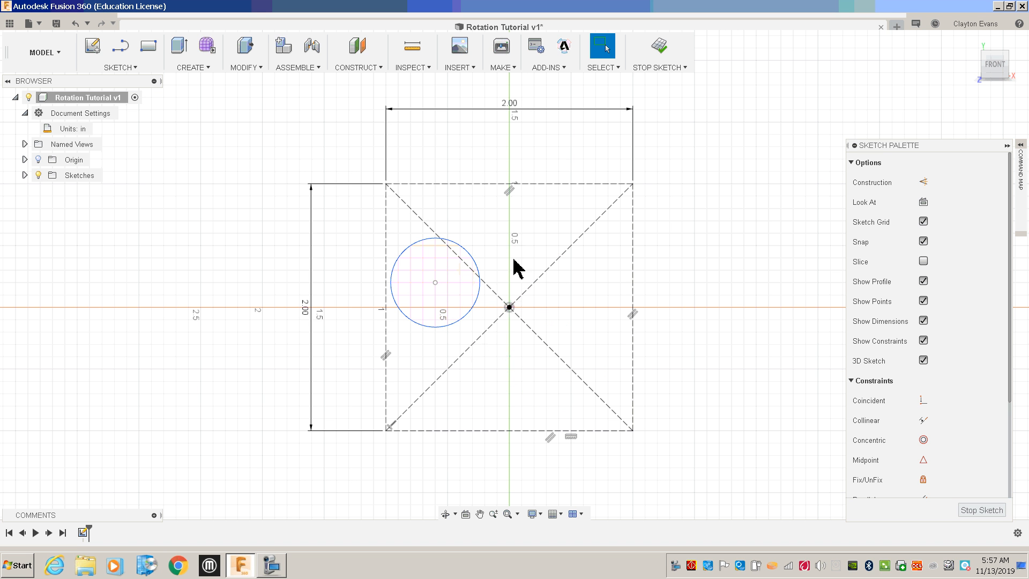
# Copy the circle with Move/Copy, rotating it 190 degrees about the origin's Z axis.
pyautogui.rightClick(478, 276)
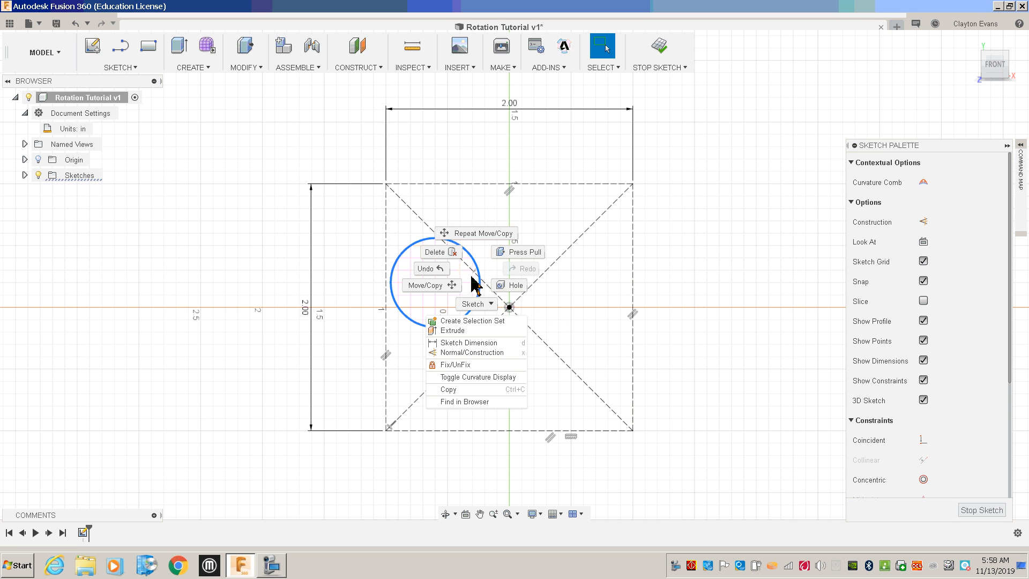
pyautogui.click(455, 286)
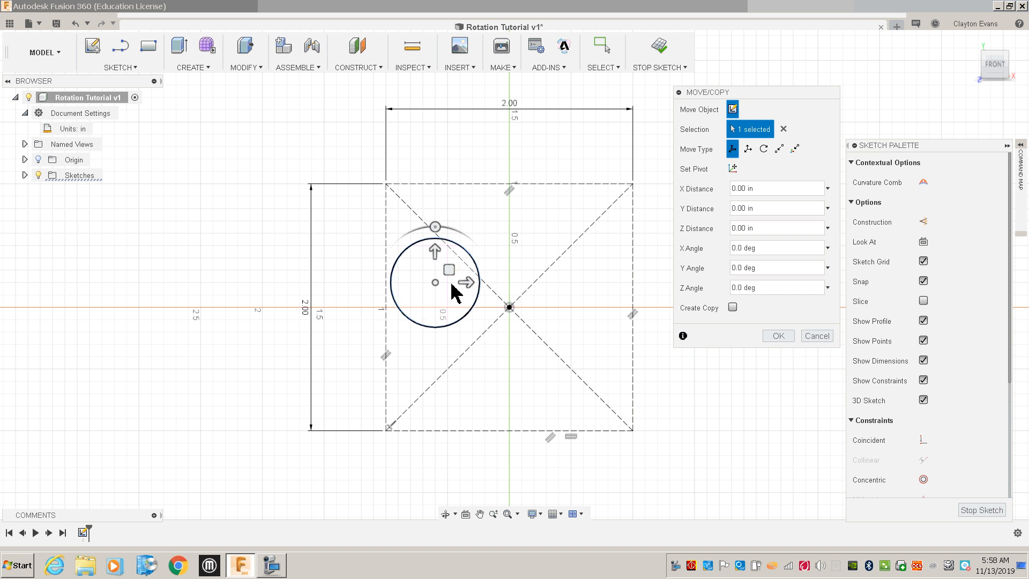
pyautogui.click(733, 307)
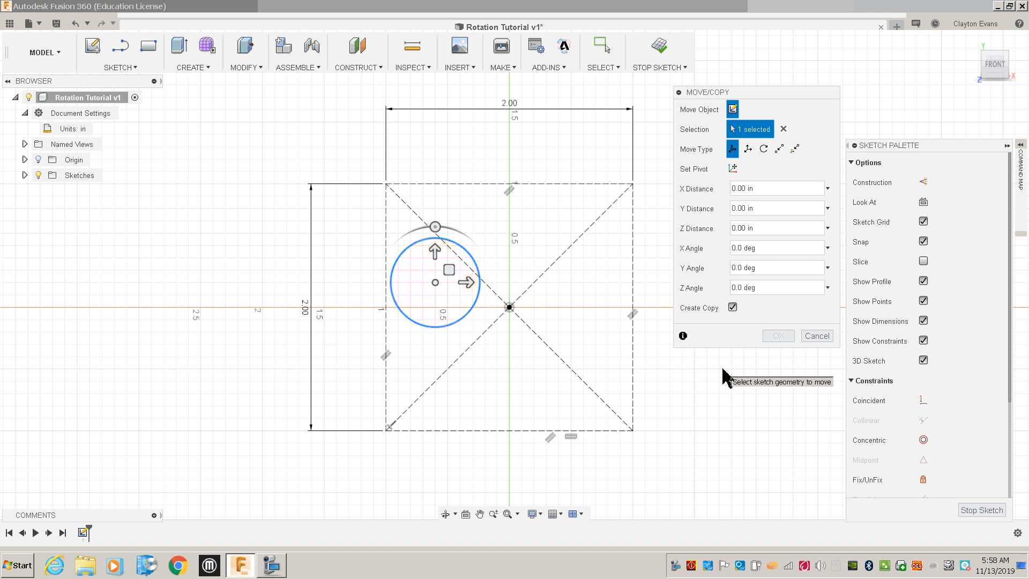
pyautogui.click(766, 148)
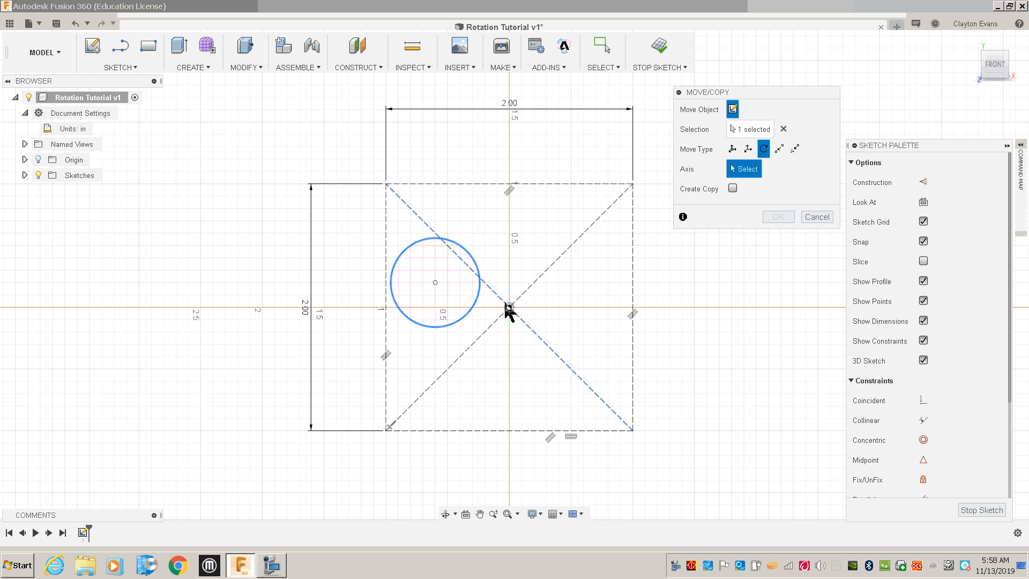
pyautogui.keyDown('shift'); pyautogui.moveTo(689, 302); pyautogui.dragTo(661, 241, button='middle'); pyautogui.keyUp('shift')
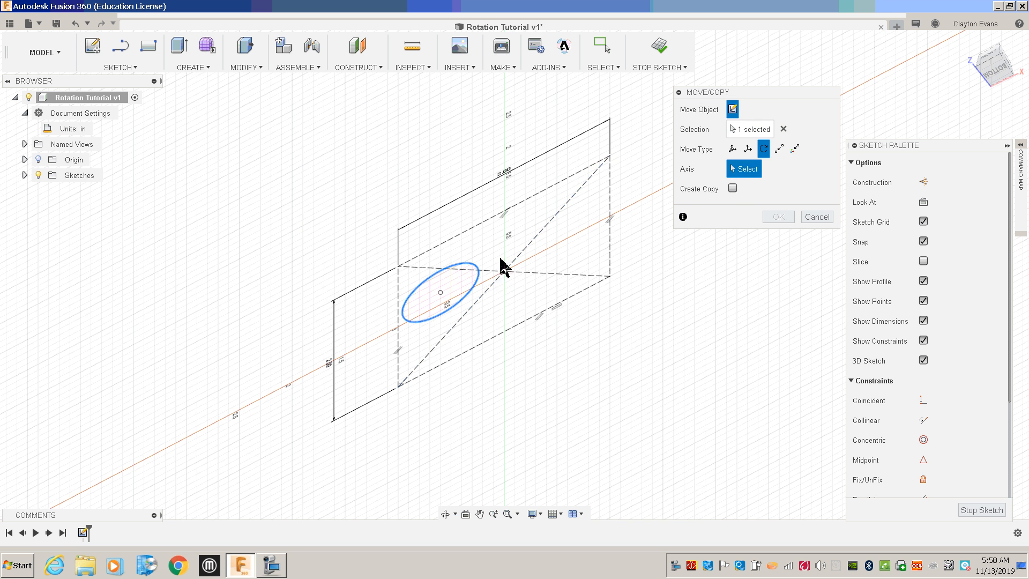
pyautogui.click(38, 160)
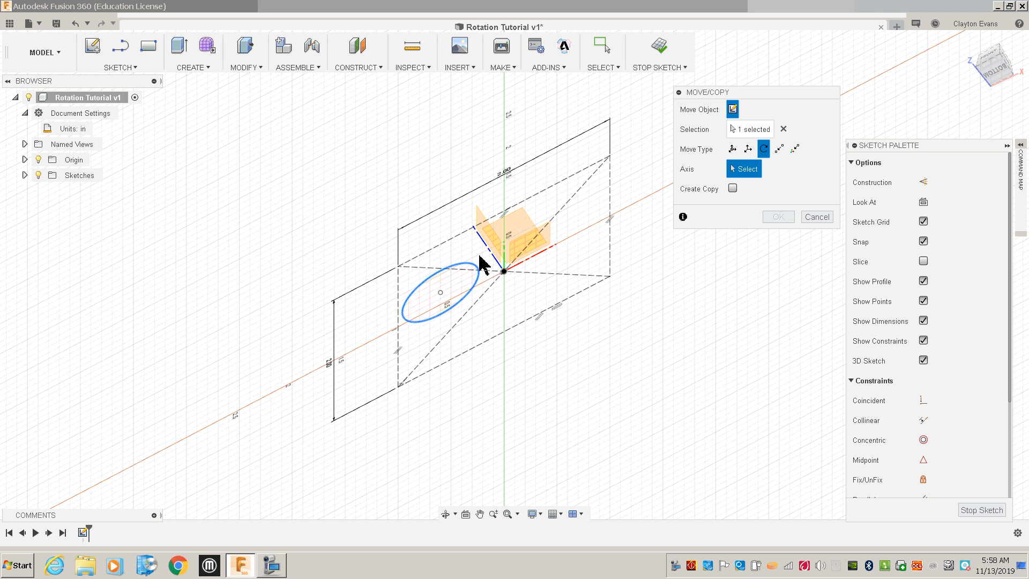
pyautogui.click(496, 258)
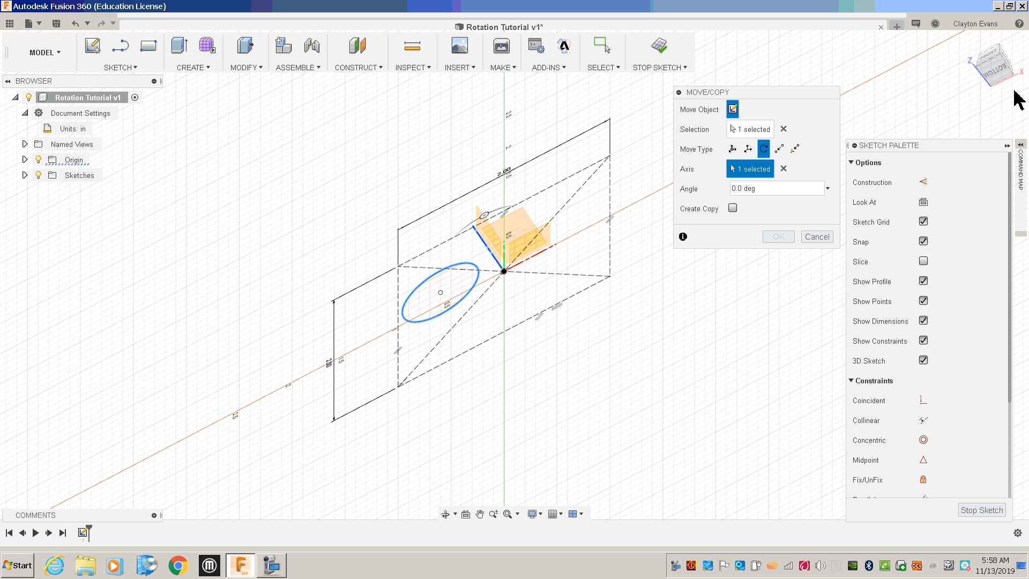
pyautogui.click(985, 63)
pyautogui.moveTo(522, 256); pyautogui.dragTo(509, 388)
pyautogui.write('190')
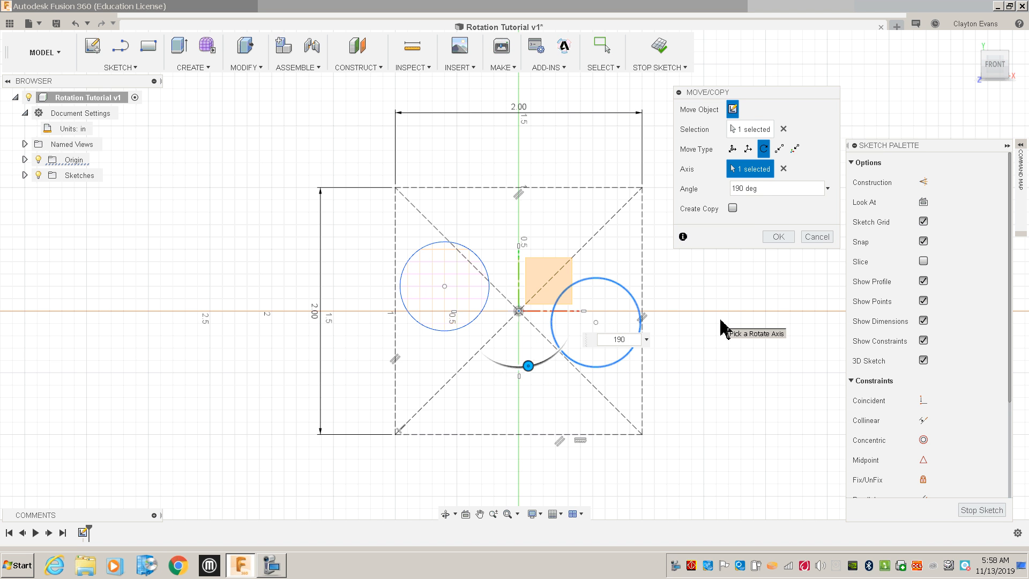
pyautogui.click(776, 237)
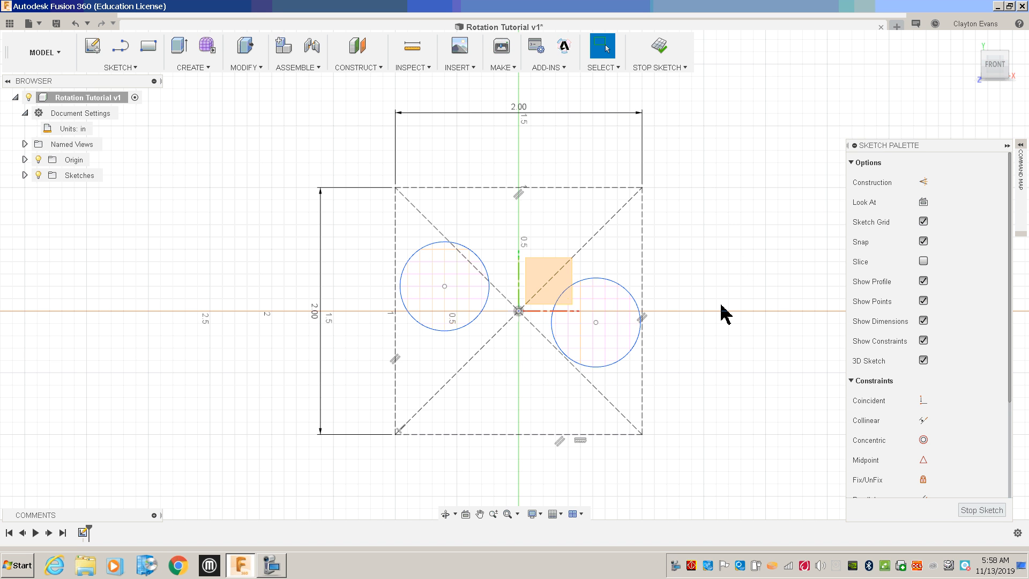
# Finish the sketch and save the design with the version description User Saved.
pyautogui.click(659, 47)
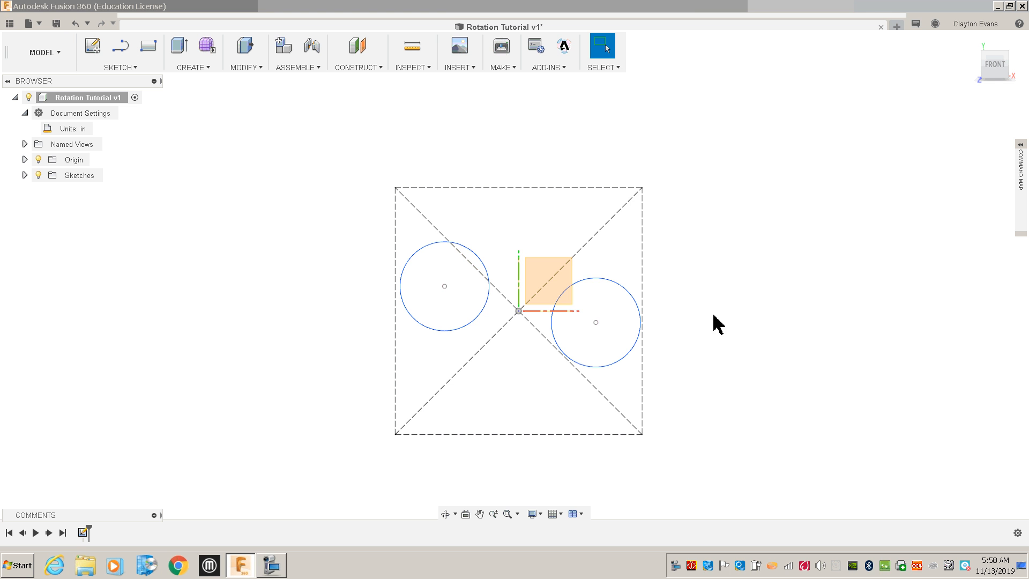
pyautogui.click(56, 24)
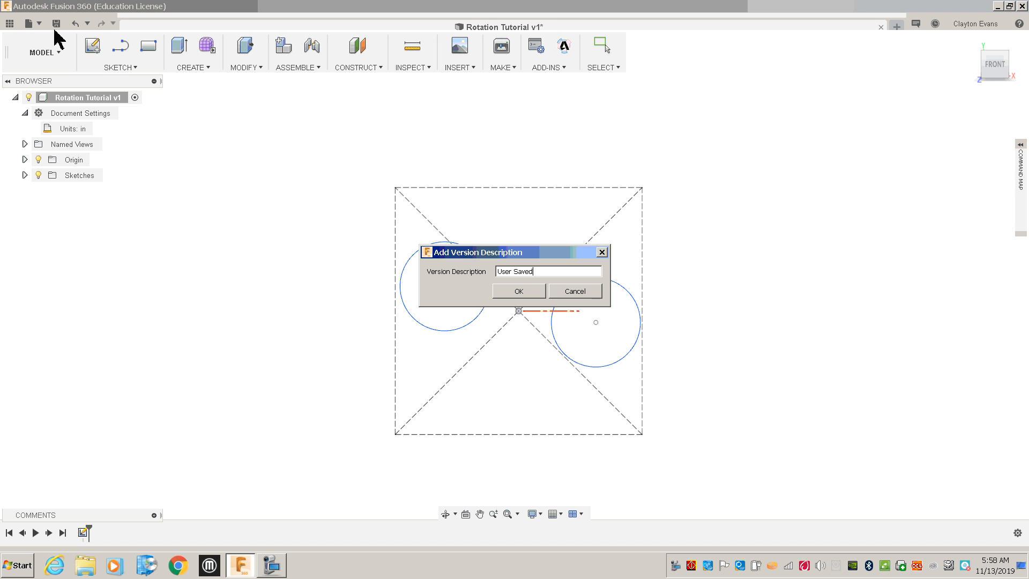
pyautogui.click(494, 292)
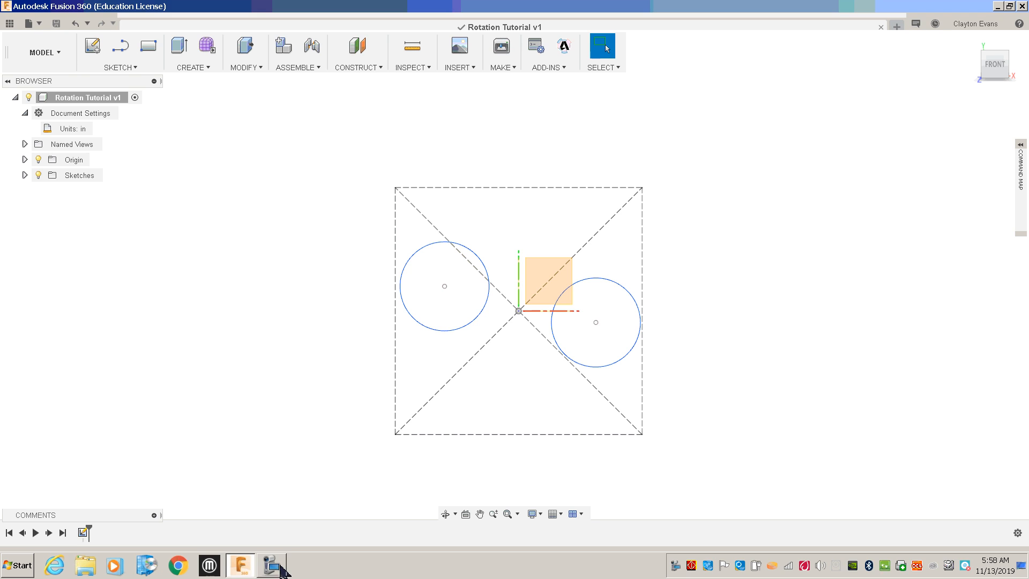